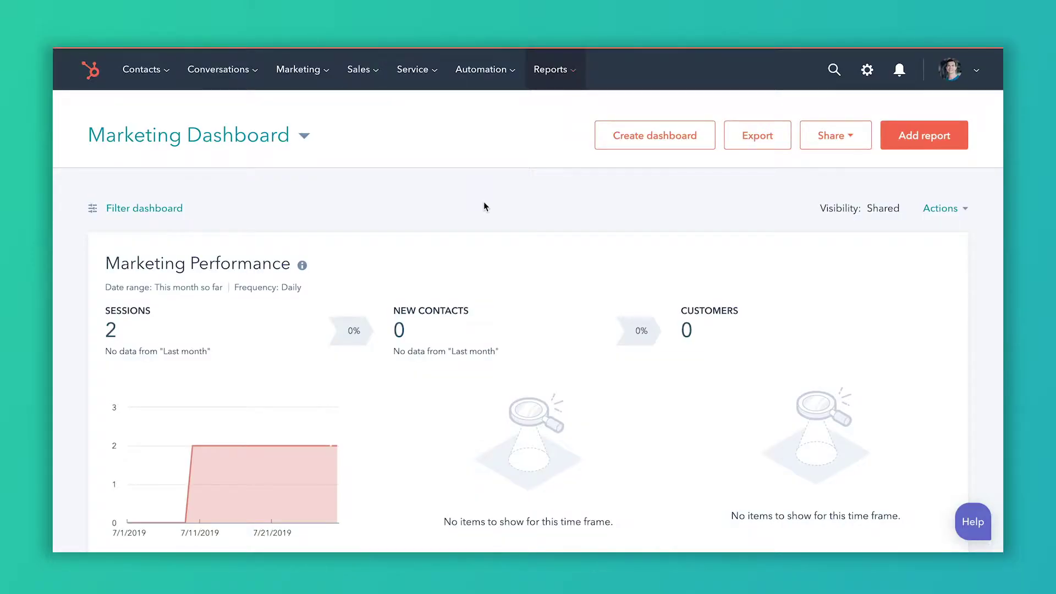
Step: Go to Contacts, browse all saved filters, and return to the All contacts view with five records
{"action": "left_click", "coordinate": [147, 69]}
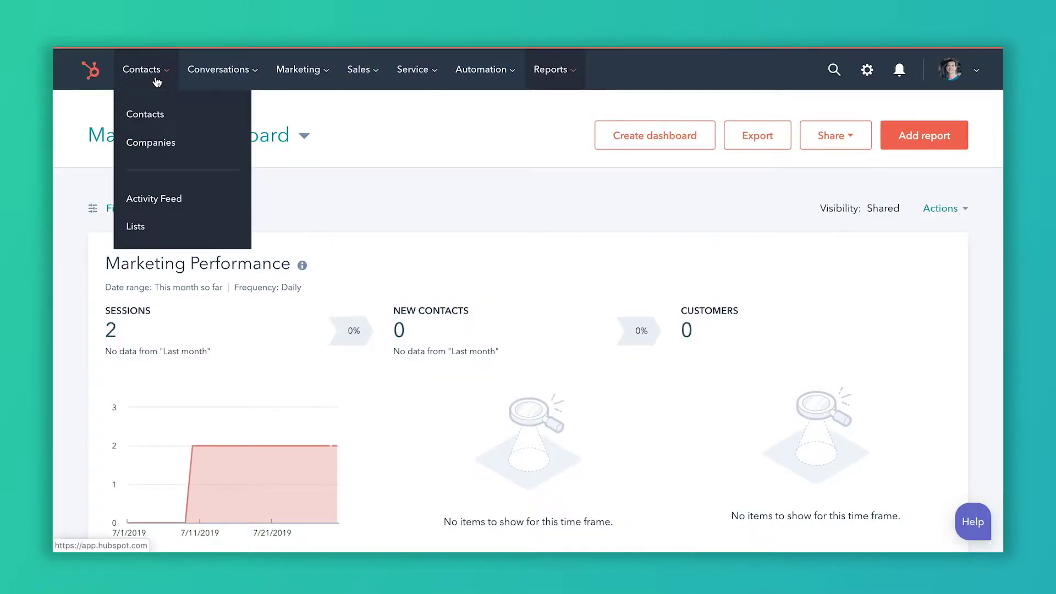
{"action": "left_click", "coordinate": [145, 114]}
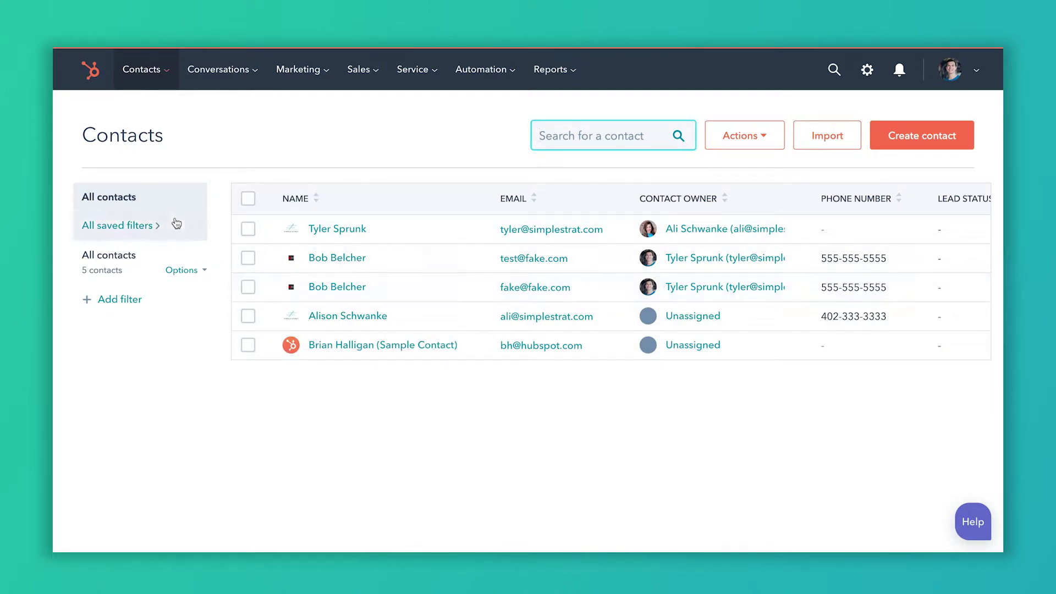
{"action": "left_click", "coordinate": [161, 229]}
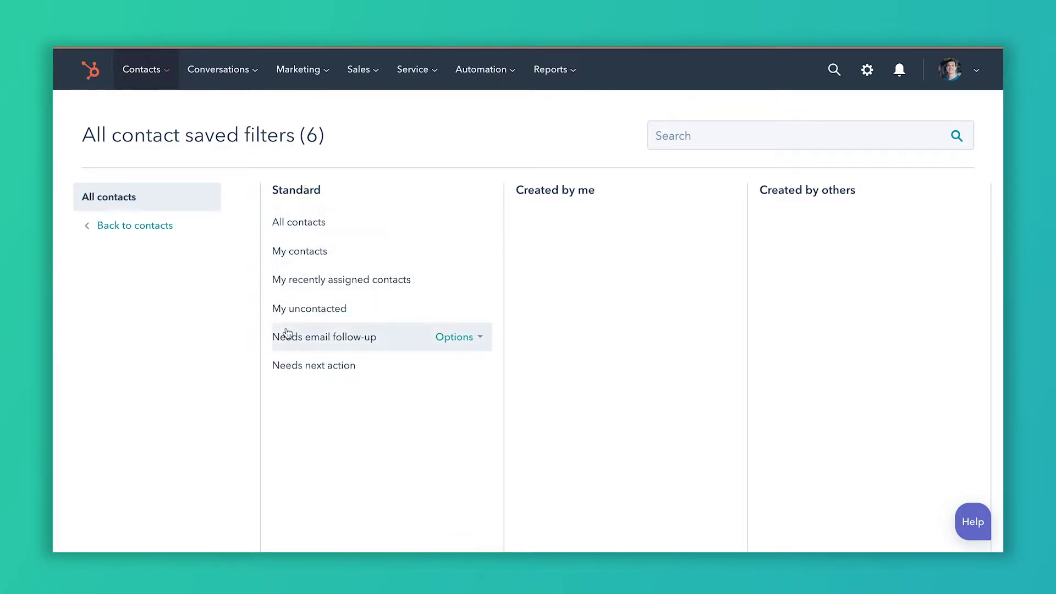
{"action": "left_click", "coordinate": [118, 198]}
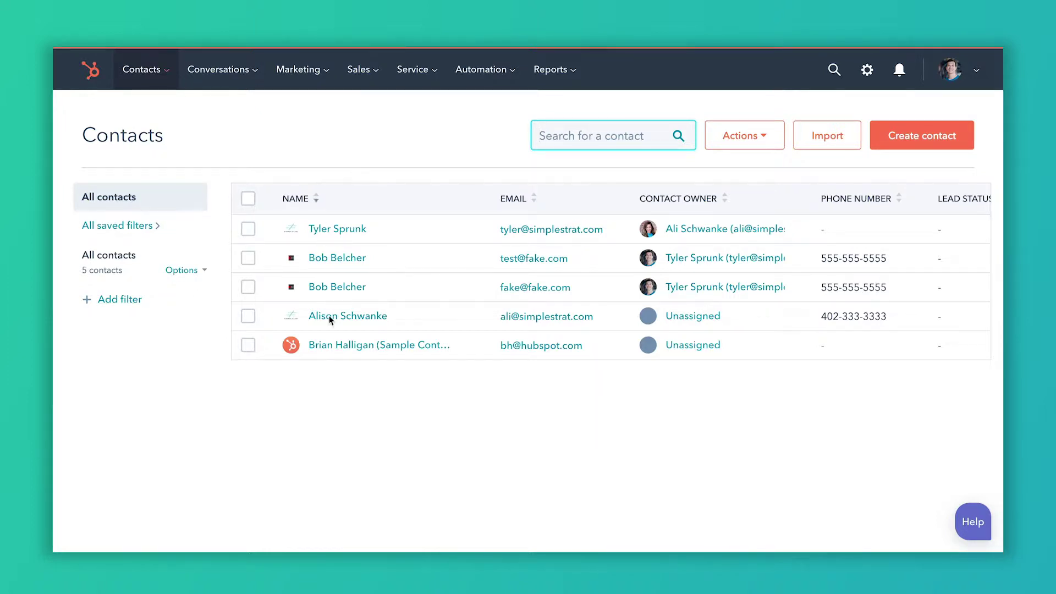
{"action": "mouse_move", "coordinate": [356, 345]}
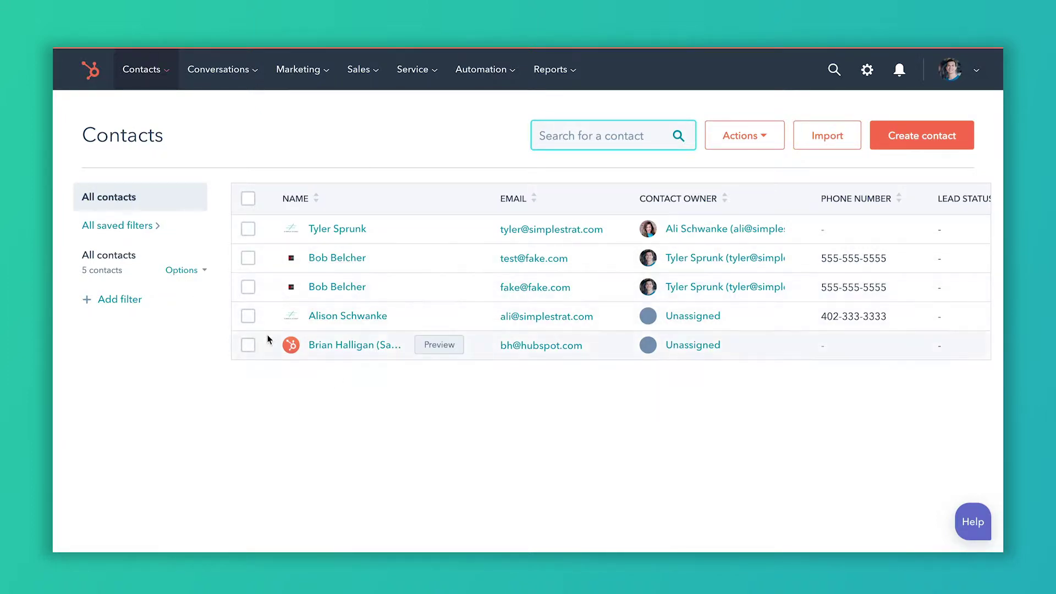
Step: Export All contacts as a CSV including only the properties in its columns
{"action": "left_click", "coordinate": [206, 271]}
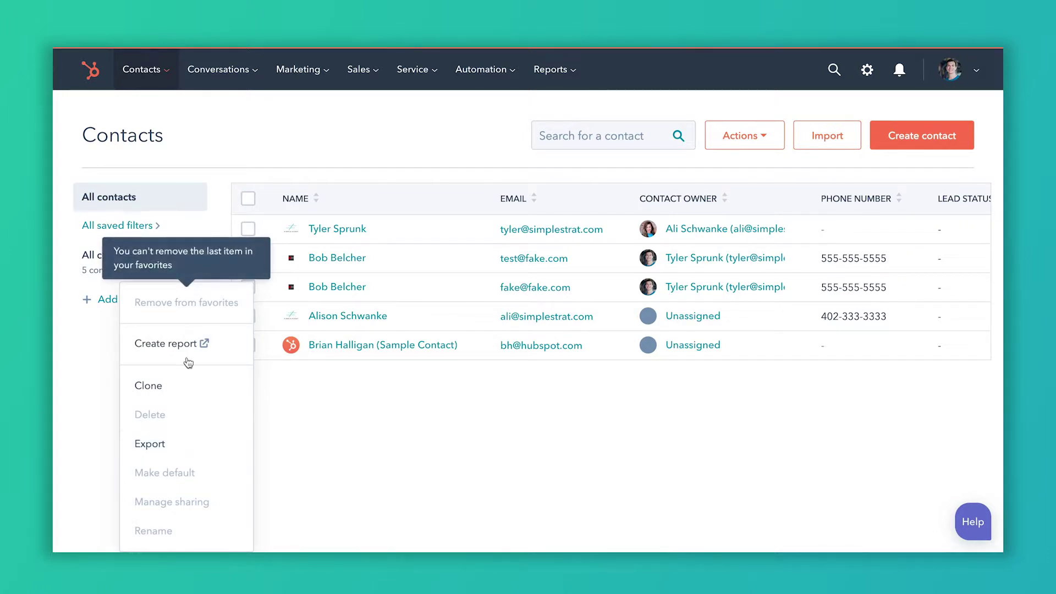
{"action": "left_click", "coordinate": [150, 444]}
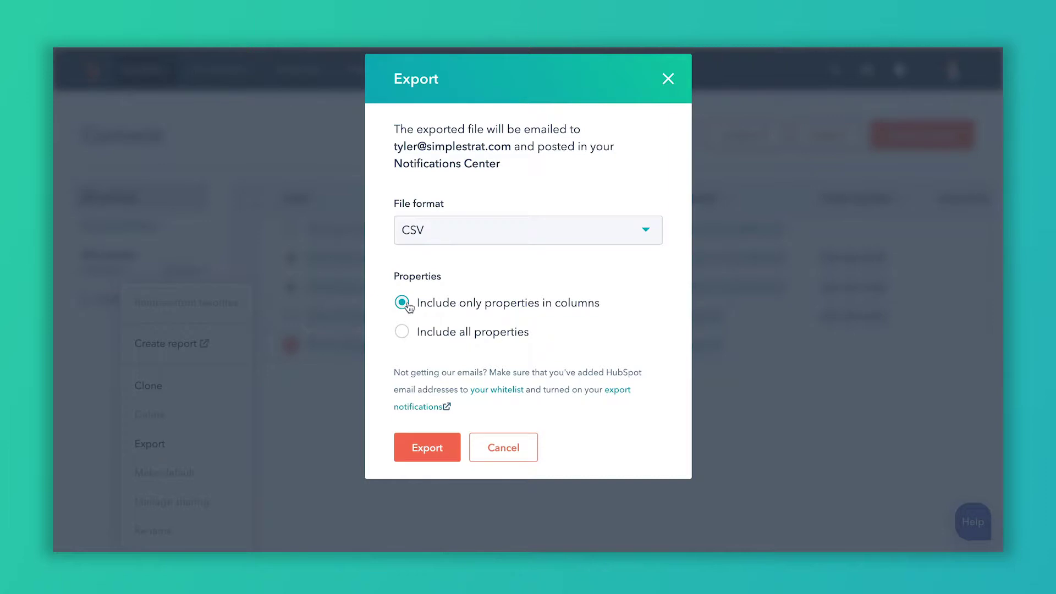
{"action": "left_click", "coordinate": [561, 231]}
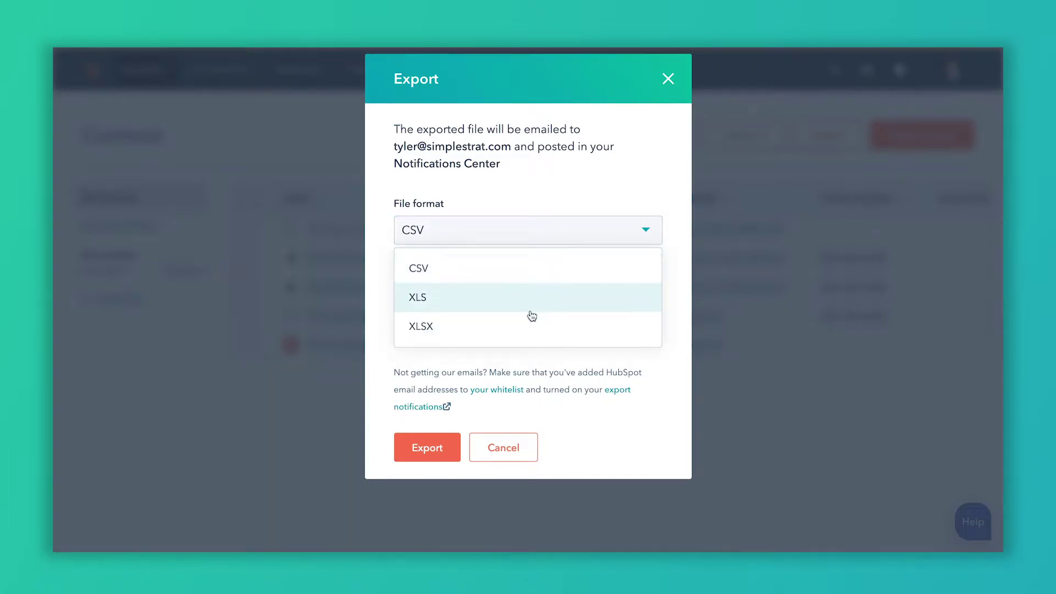
{"action": "left_click", "coordinate": [551, 268]}
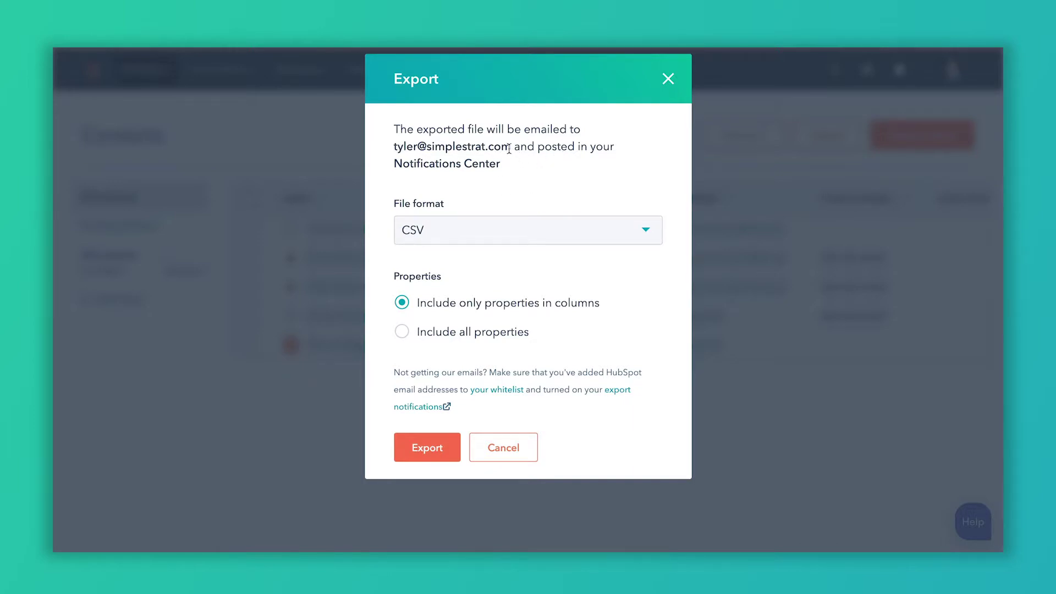
{"action": "left_click_drag", "start_coordinate": [512, 149], "coordinate": [414, 151]}
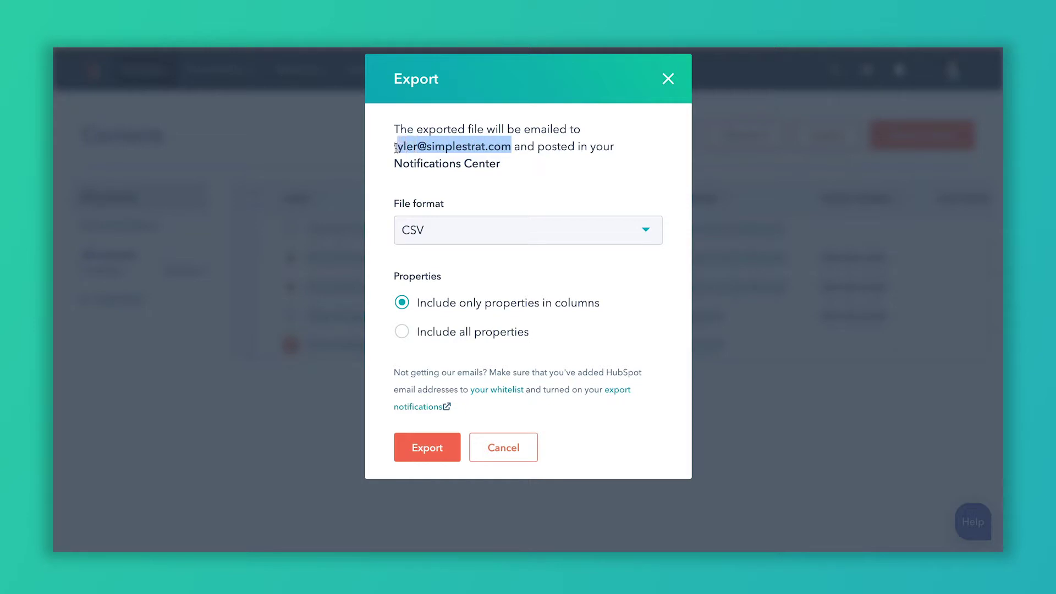
{"action": "left_click", "coordinate": [551, 151]}
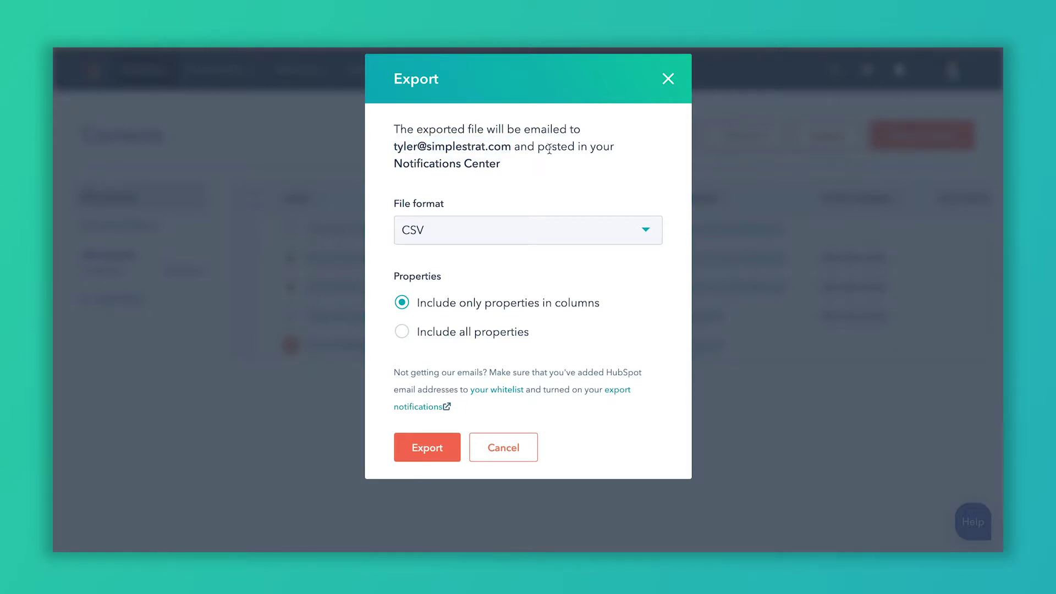
{"action": "left_click", "coordinate": [428, 448]}
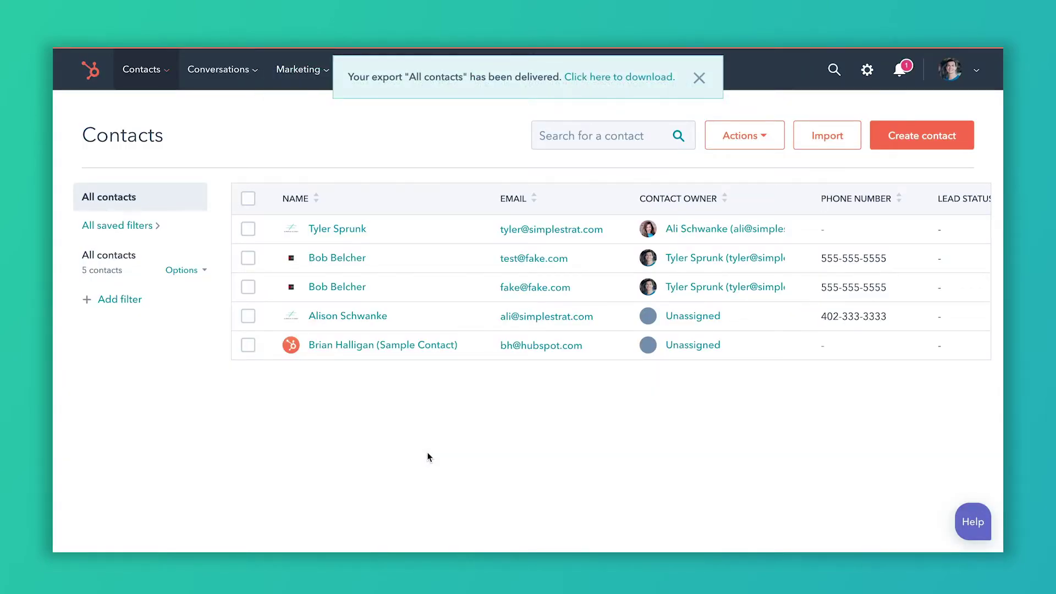
Step: Dismiss the delivered notice and start exporting Test List, keeping its nine selected columns
{"action": "left_click", "coordinate": [701, 78]}
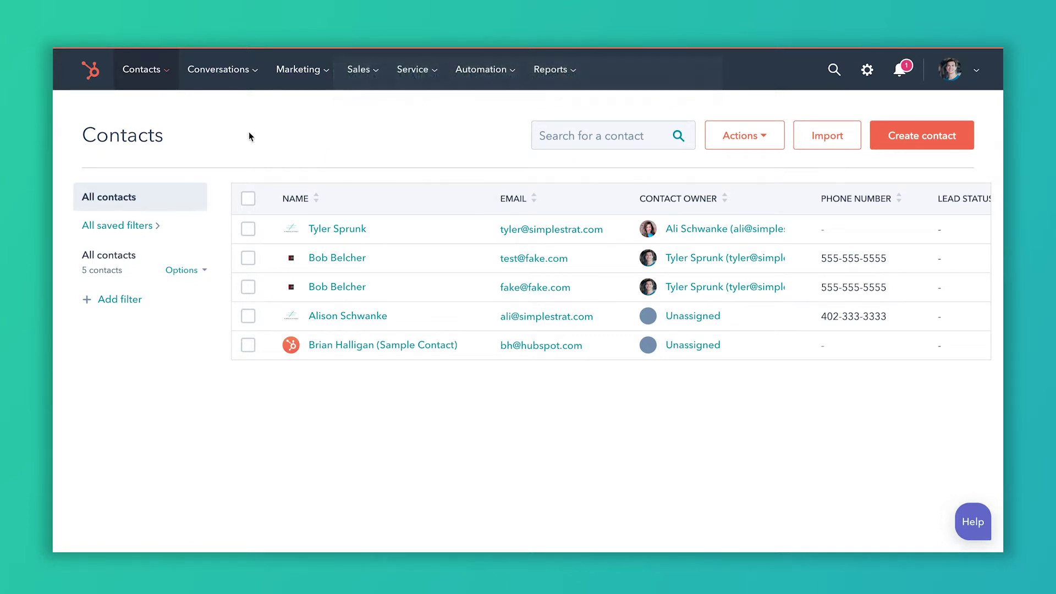
{"action": "mouse_move", "coordinate": [142, 69]}
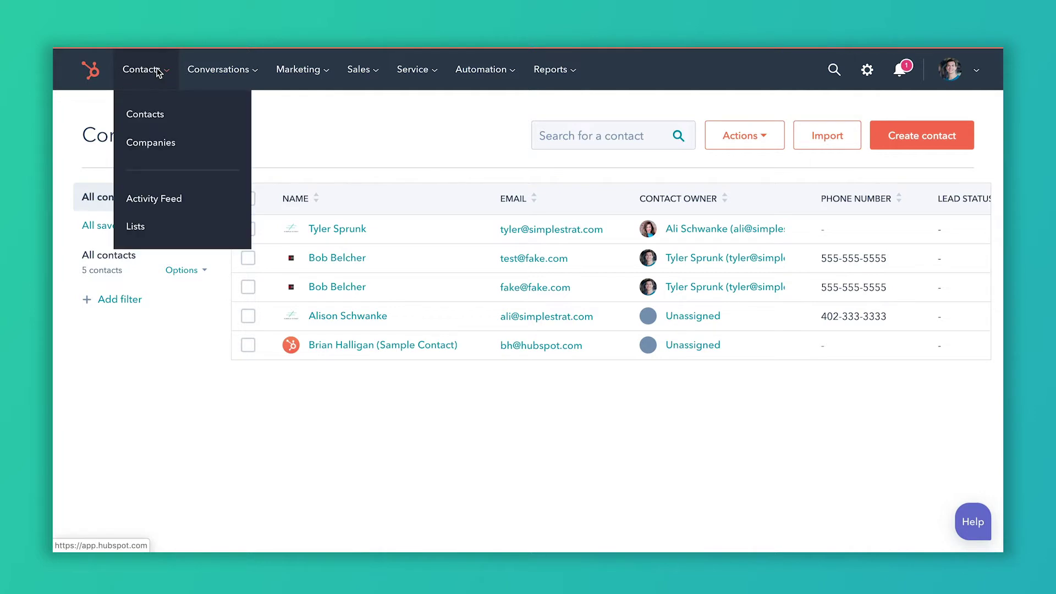
{"action": "left_click", "coordinate": [135, 226]}
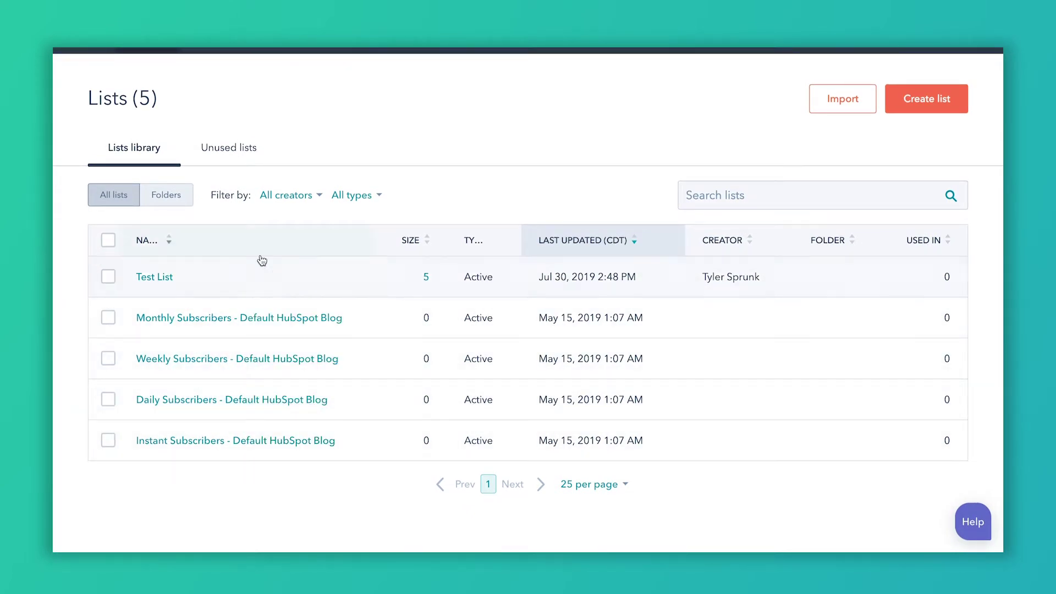
{"action": "mouse_move", "coordinate": [248, 277]}
{"action": "left_click", "coordinate": [335, 276]}
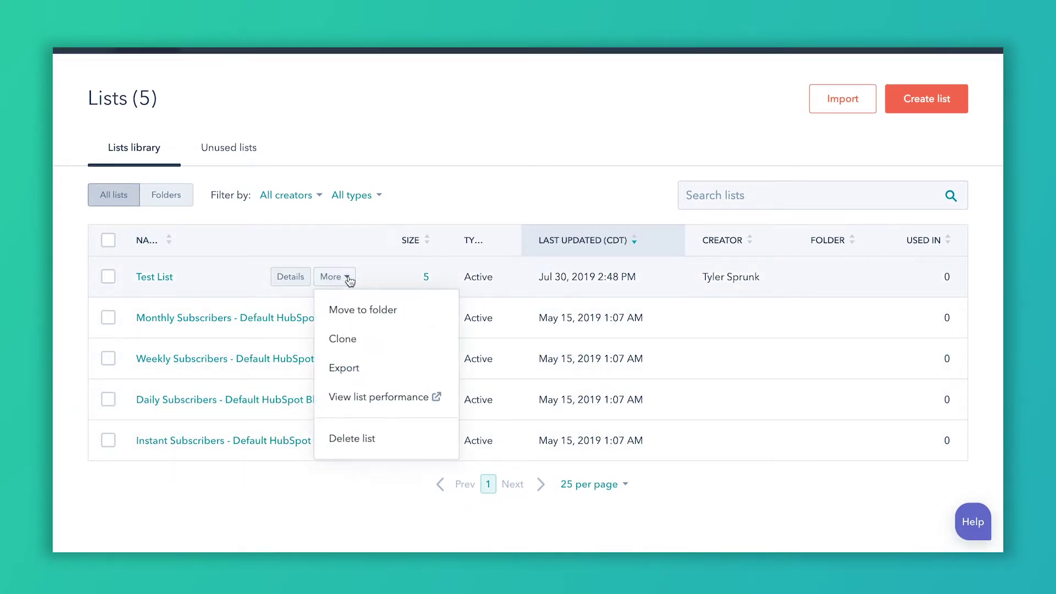
{"action": "left_click", "coordinate": [361, 373]}
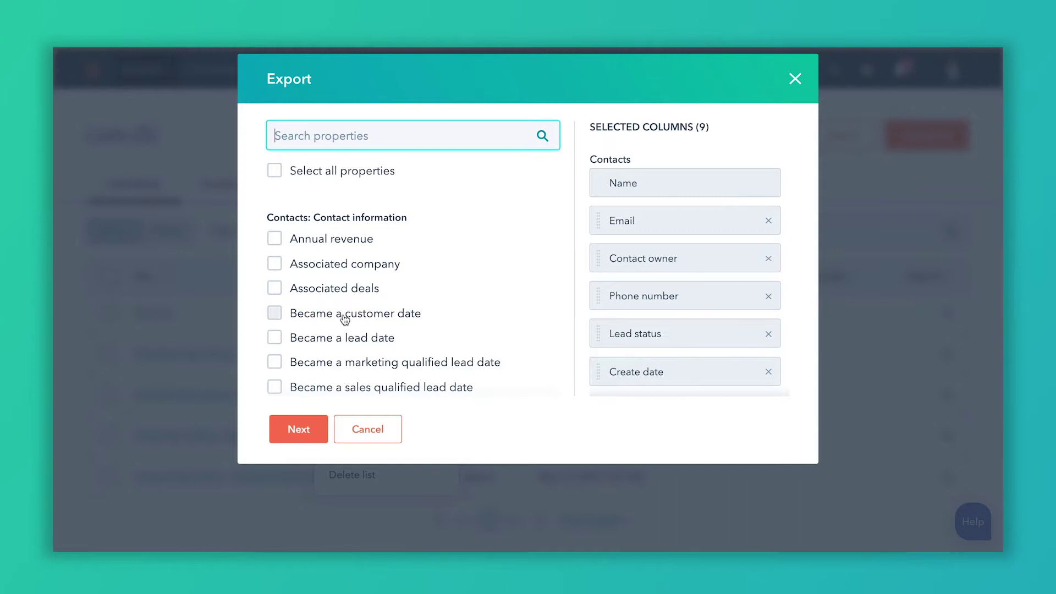
{"action": "scroll", "coordinate": [343, 314], "scroll_direction": "down", "scroll_amount": 4}
{"action": "scroll", "coordinate": [344, 314], "scroll_direction": "down", "scroll_amount": 4}
{"action": "scroll", "coordinate": [343, 314], "scroll_direction": "down", "scroll_amount": 4}
{"action": "scroll", "coordinate": [344, 315], "scroll_direction": "down", "scroll_amount": 4}
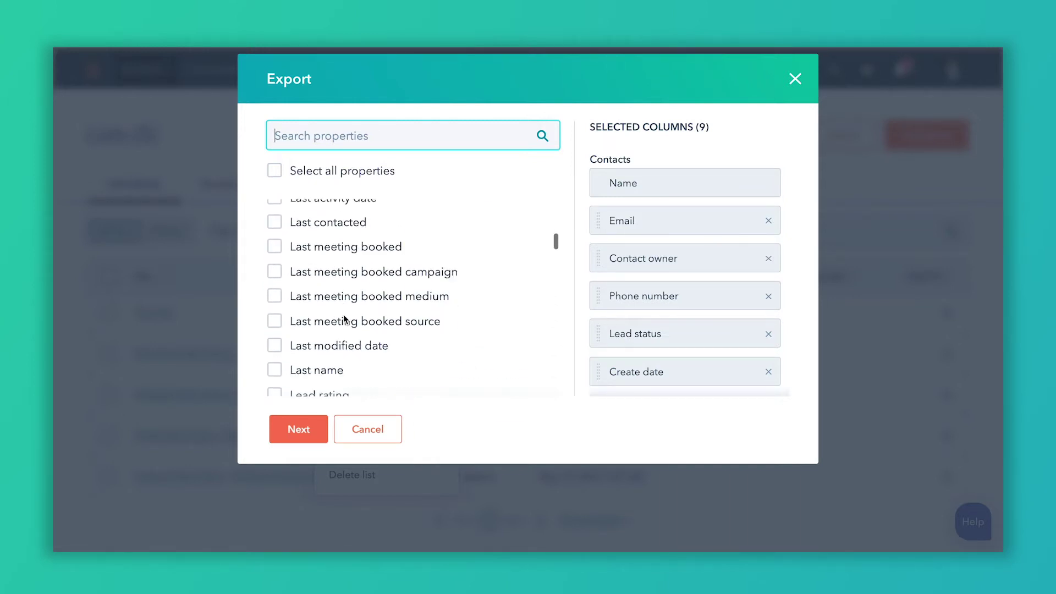
{"action": "scroll", "coordinate": [343, 314], "scroll_direction": "down", "scroll_amount": 4}
{"action": "scroll", "coordinate": [344, 314], "scroll_direction": "down", "scroll_amount": 4}
{"action": "scroll", "coordinate": [343, 315], "scroll_direction": "down", "scroll_amount": 4}
{"action": "scroll", "coordinate": [344, 315], "scroll_direction": "down", "scroll_amount": 3}
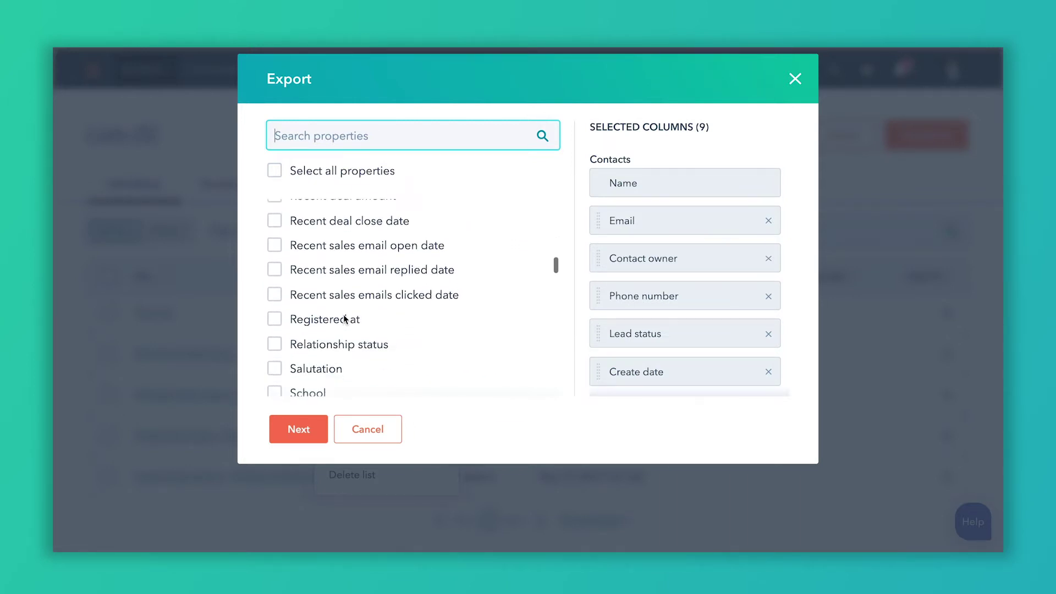
{"action": "scroll", "coordinate": [343, 318], "scroll_direction": "up", "scroll_amount": 4}
{"action": "scroll", "coordinate": [343, 318], "scroll_direction": "up", "scroll_amount": 4}
{"action": "scroll", "coordinate": [412, 321], "scroll_direction": "up", "scroll_amount": 4}
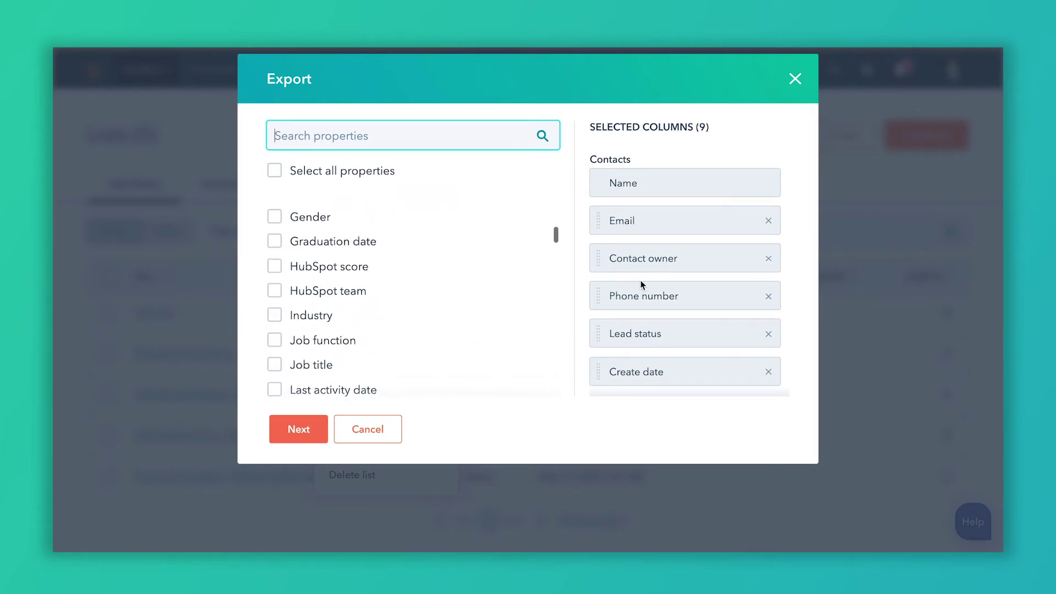
{"action": "scroll", "coordinate": [641, 280], "scroll_direction": "down", "scroll_amount": 4}
{"action": "scroll", "coordinate": [640, 280], "scroll_direction": "up", "scroll_amount": 4}
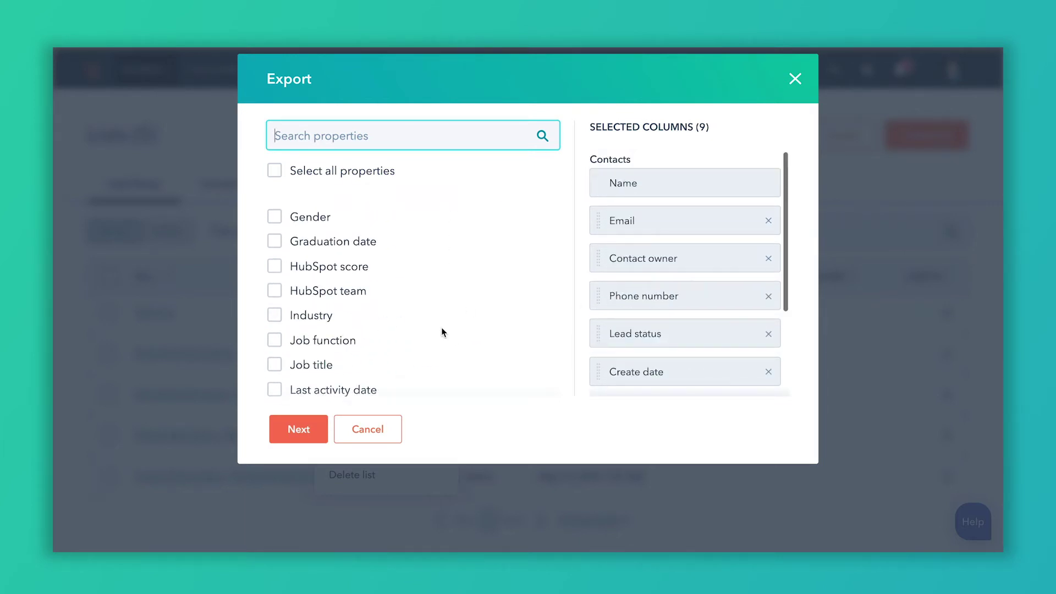
{"action": "scroll", "coordinate": [325, 315], "scroll_direction": "down", "scroll_amount": 4}
{"action": "scroll", "coordinate": [324, 317], "scroll_direction": "down", "scroll_amount": 3}
{"action": "scroll", "coordinate": [324, 315], "scroll_direction": "down", "scroll_amount": 2}
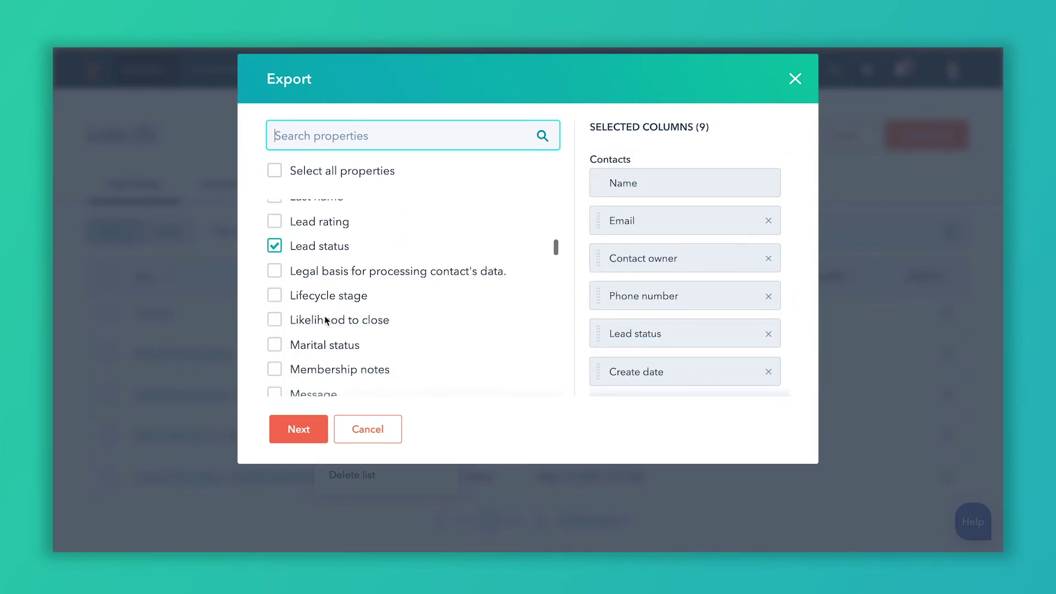
{"action": "scroll", "coordinate": [325, 316], "scroll_direction": "down", "scroll_amount": 5}
{"action": "scroll", "coordinate": [324, 316], "scroll_direction": "down", "scroll_amount": 5}
{"action": "scroll", "coordinate": [324, 316], "scroll_direction": "down", "scroll_amount": 5}
{"action": "scroll", "coordinate": [324, 315], "scroll_direction": "down", "scroll_amount": 5}
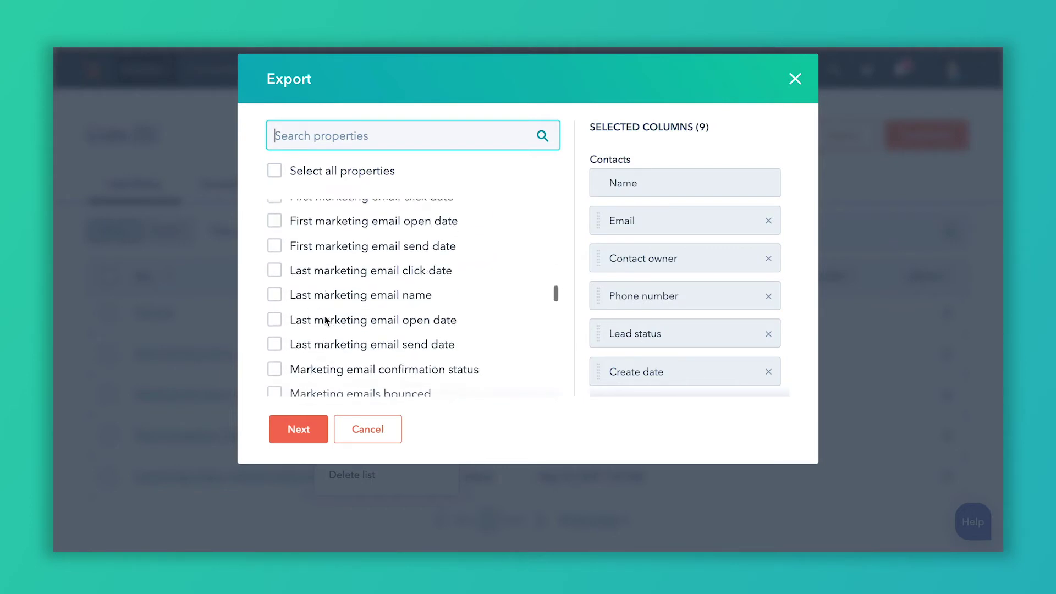
{"action": "scroll", "coordinate": [324, 316], "scroll_direction": "down", "scroll_amount": 5}
{"action": "scroll", "coordinate": [324, 316], "scroll_direction": "down", "scroll_amount": 4}
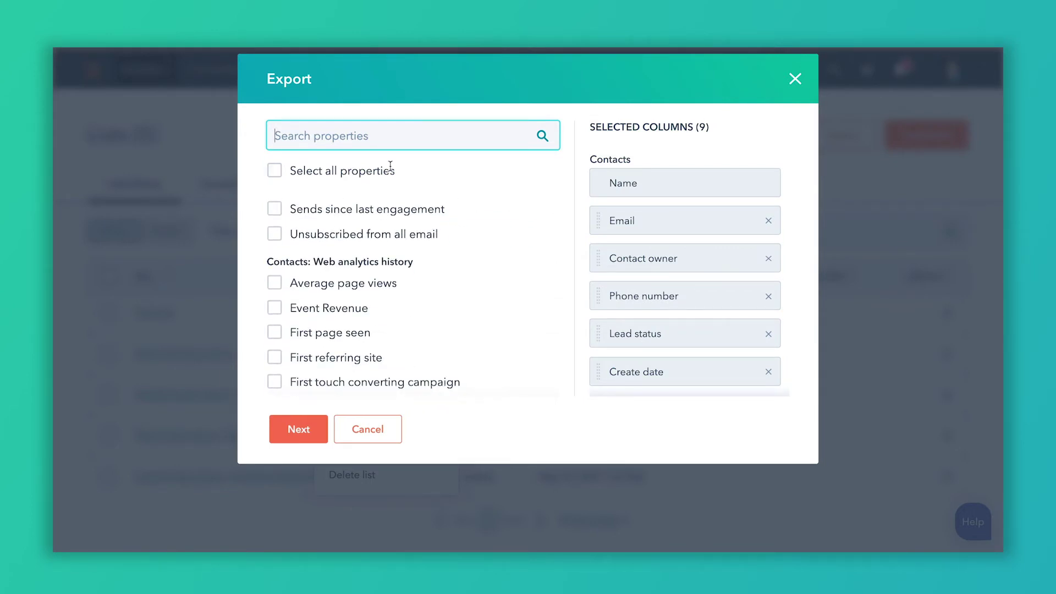
{"action": "scroll", "coordinate": [328, 333], "scroll_direction": "down", "scroll_amount": 5}
{"action": "scroll", "coordinate": [327, 333], "scroll_direction": "down", "scroll_amount": 4}
{"action": "scroll", "coordinate": [328, 332], "scroll_direction": "down", "scroll_amount": 2}
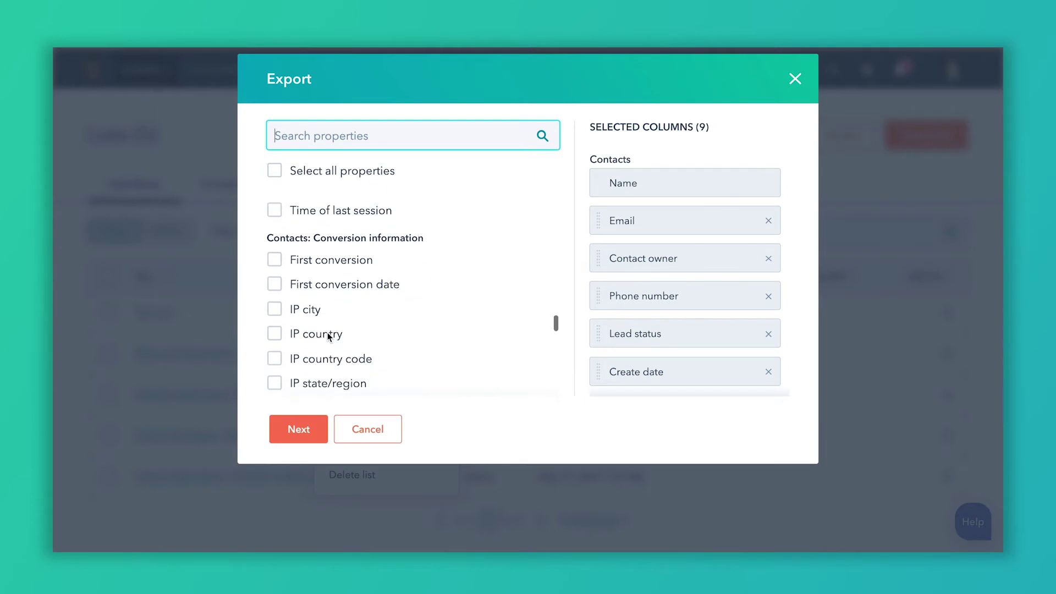
{"action": "scroll", "coordinate": [328, 333], "scroll_direction": "up", "scroll_amount": 5}
{"action": "scroll", "coordinate": [327, 332], "scroll_direction": "up", "scroll_amount": 1}
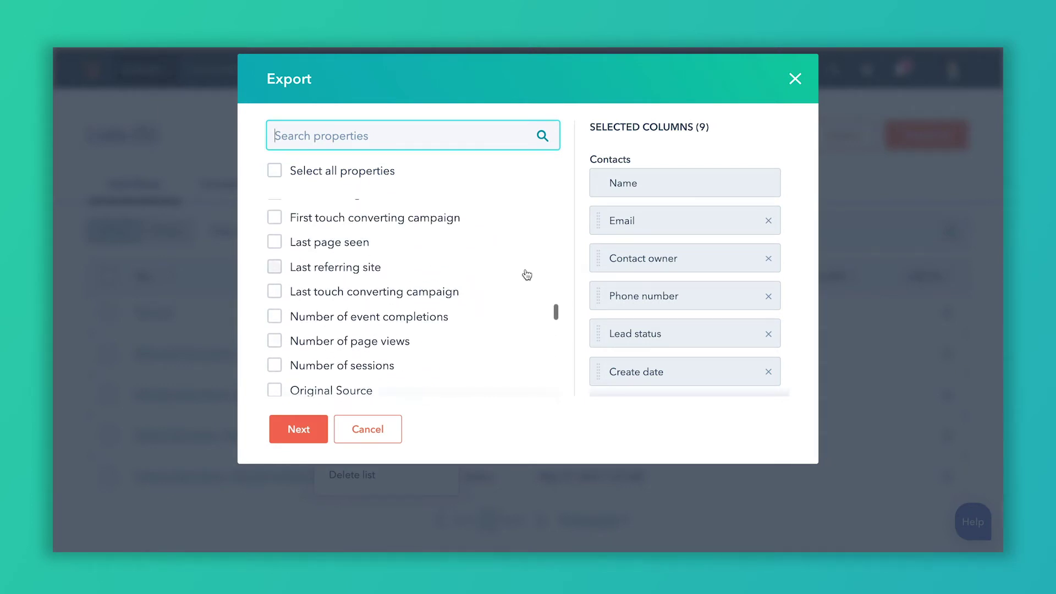
{"action": "left_click", "coordinate": [291, 430]}
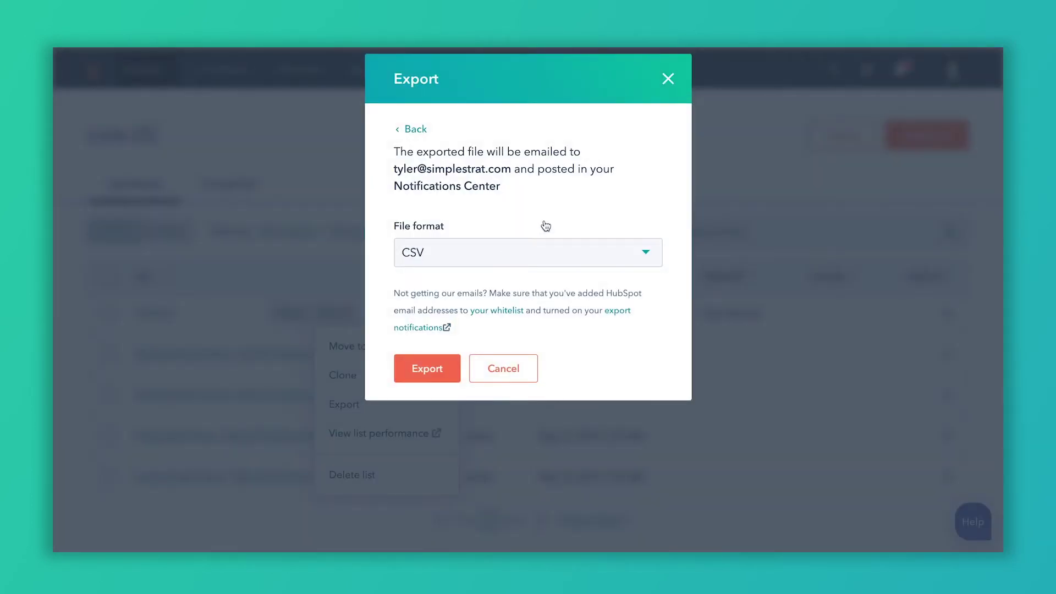
Step: Keep CSV as the Test List export format and check the recipient email address
{"action": "left_click", "coordinate": [531, 258]}
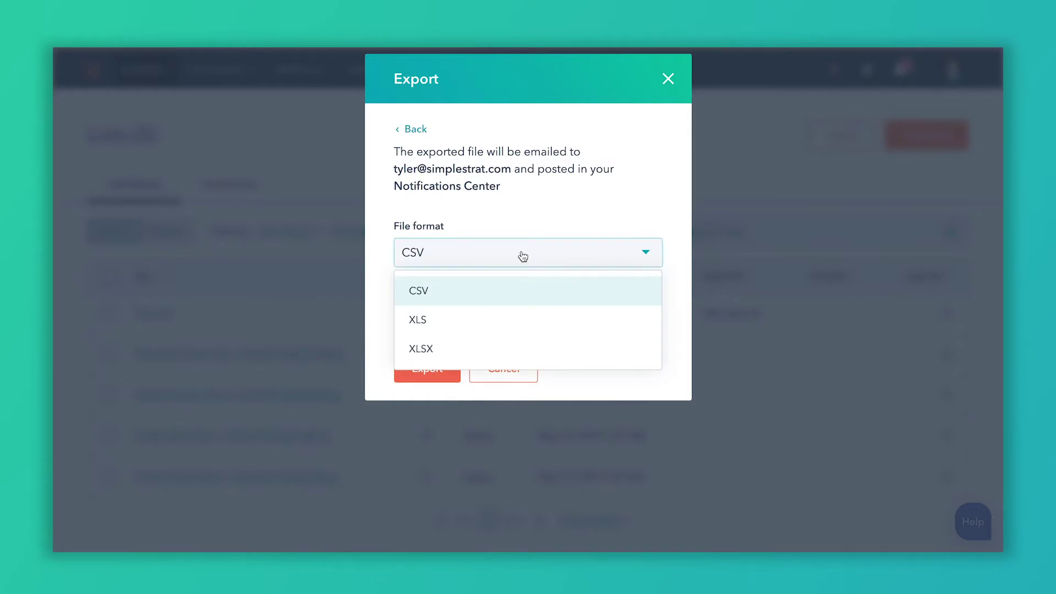
{"action": "left_click", "coordinate": [523, 256]}
{"action": "left_click_drag", "start_coordinate": [513, 169], "coordinate": [397, 170]}
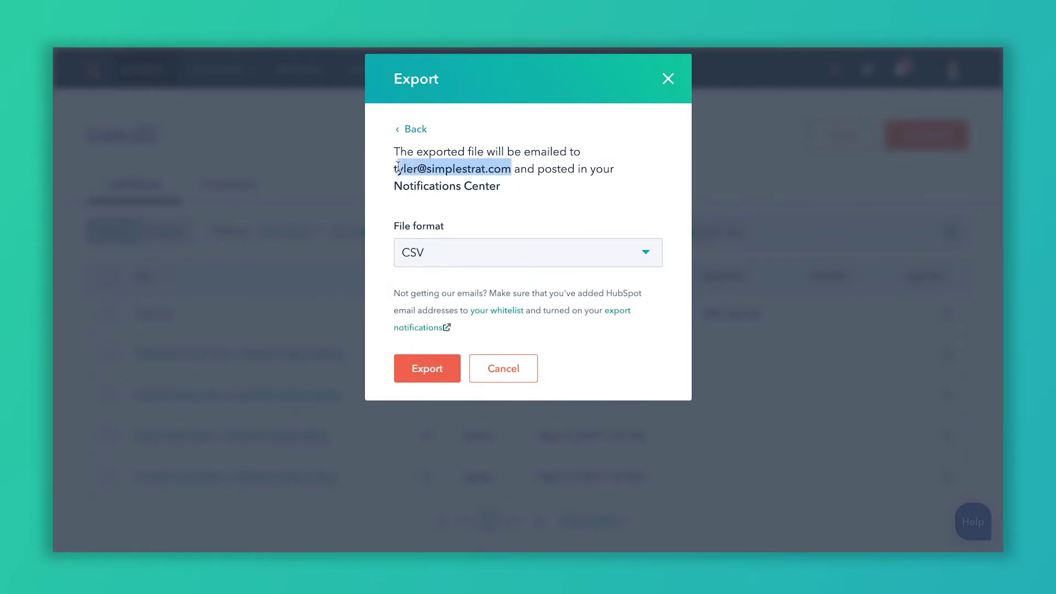
{"action": "left_click", "coordinate": [577, 151]}
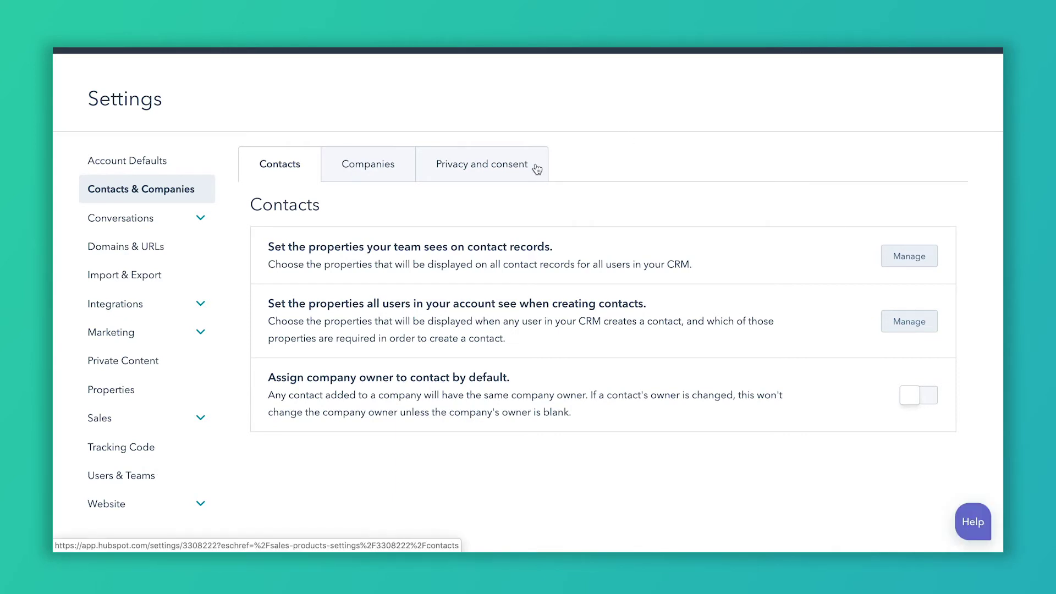
Step: Open Import & Export settings to see the Test List and All contacts exports in Export Audit
{"action": "left_click", "coordinate": [124, 275]}
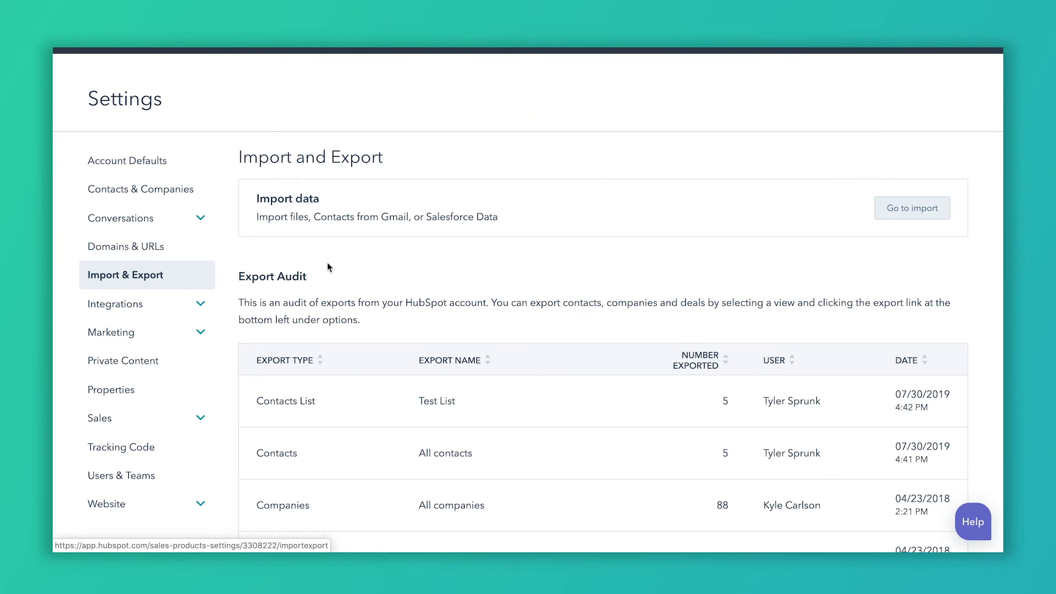
{"action": "scroll", "coordinate": [340, 276], "scroll_direction": "down", "scroll_amount": 2}
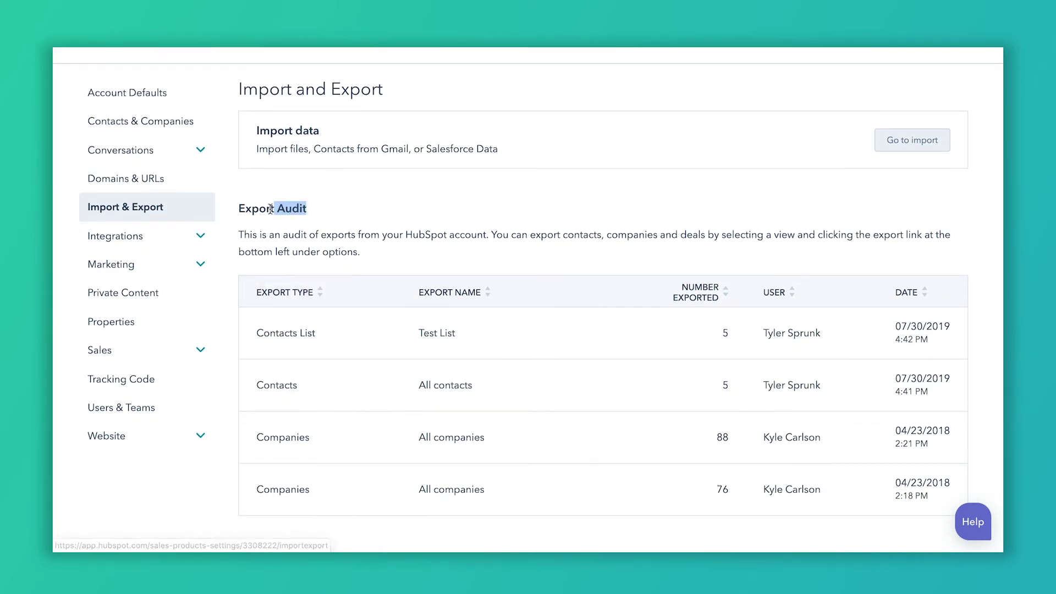
{"action": "scroll", "coordinate": [377, 251], "scroll_direction": "down", "scroll_amount": 2}
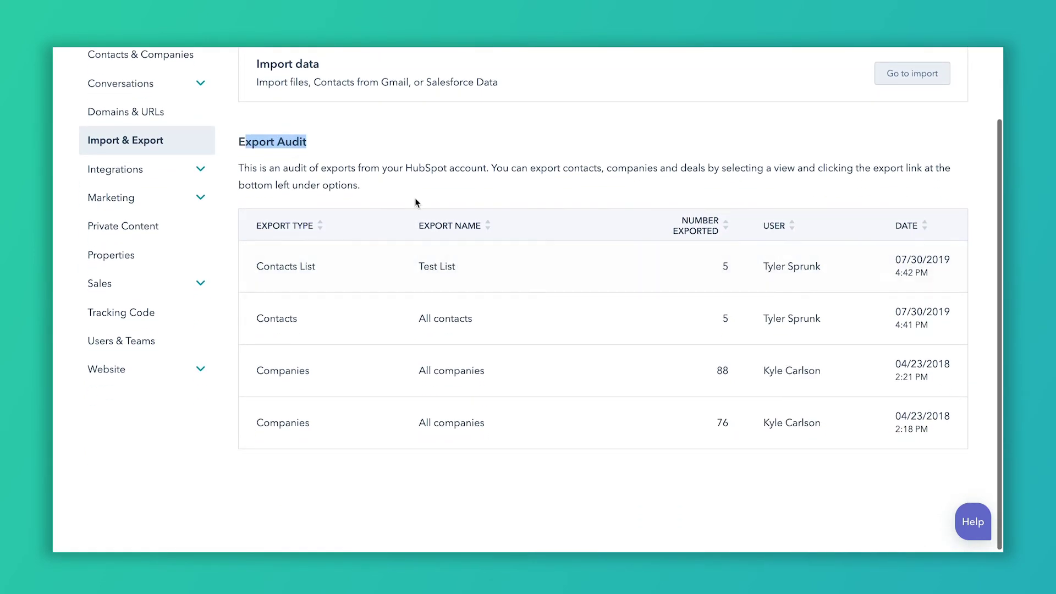
{"action": "left_click", "coordinate": [420, 191]}
{"action": "mouse_move", "coordinate": [399, 319]}
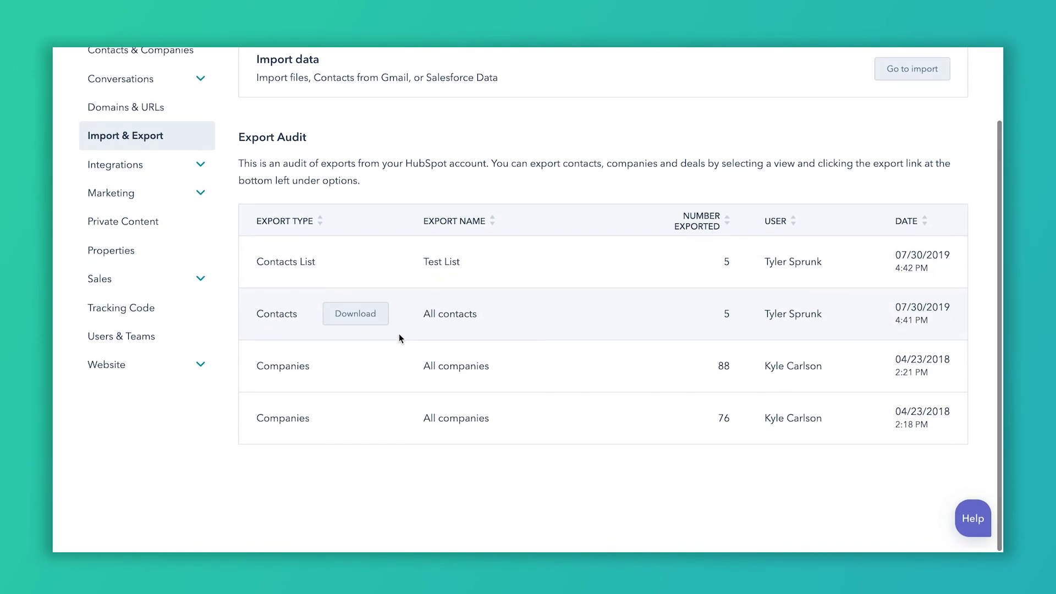
{"action": "scroll", "coordinate": [399, 333], "scroll_direction": "up", "scroll_amount": 1}
{"action": "scroll", "coordinate": [399, 334], "scroll_direction": "up", "scroll_amount": 1}
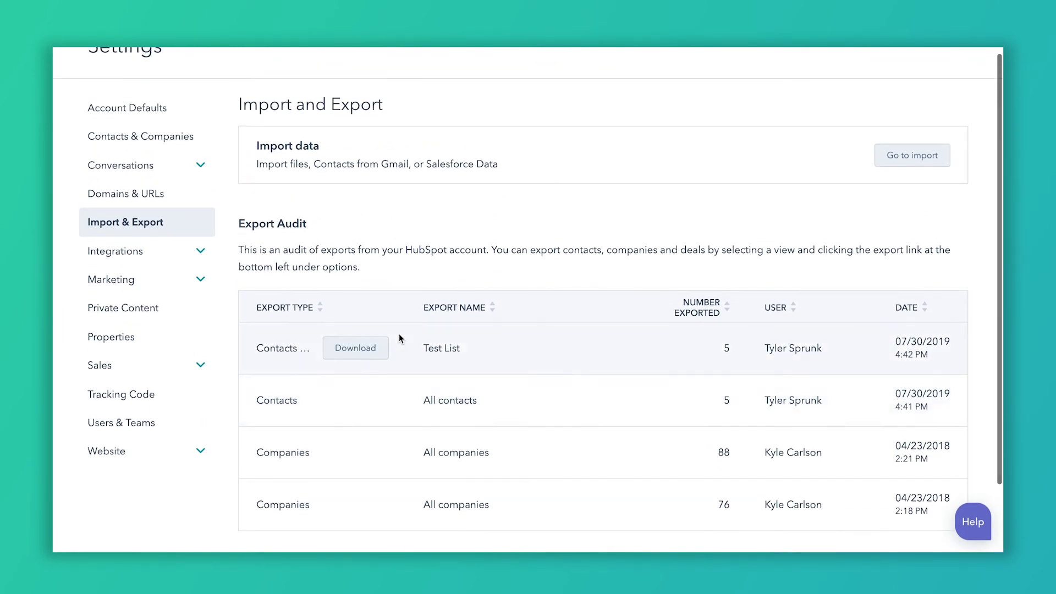
{"action": "scroll", "coordinate": [399, 333], "scroll_direction": "down", "scroll_amount": 2}
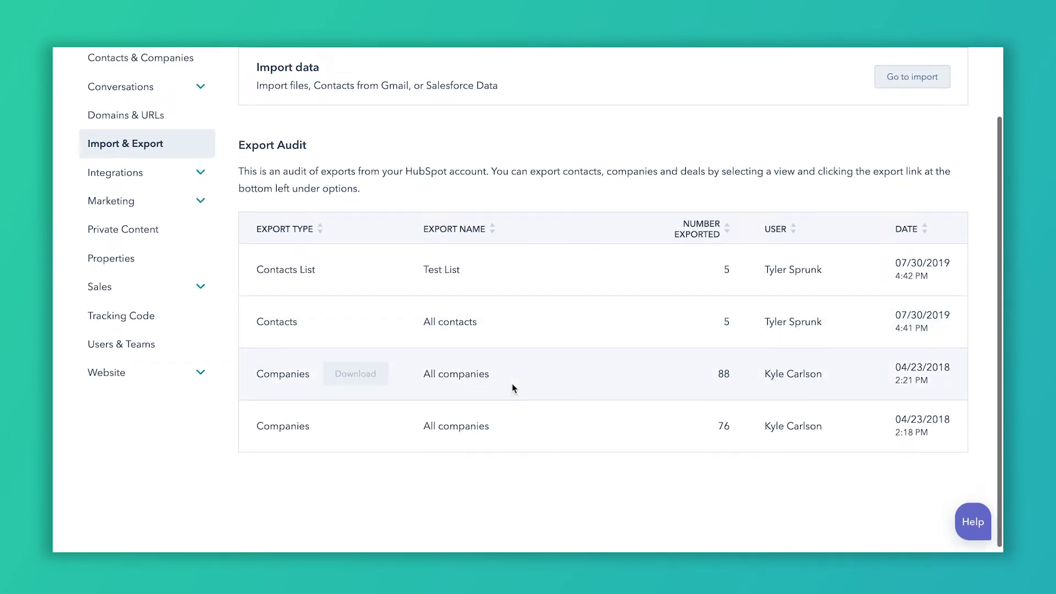
{"action": "scroll", "coordinate": [512, 383], "scroll_direction": "up", "scroll_amount": 1}
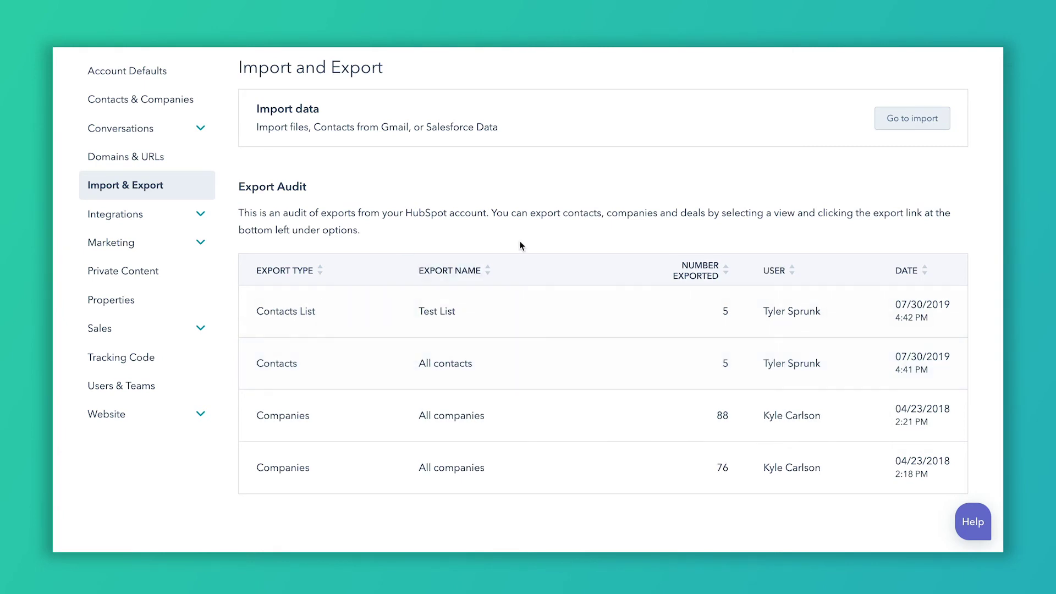
{"action": "scroll", "coordinate": [523, 229], "scroll_direction": "up", "scroll_amount": 2}
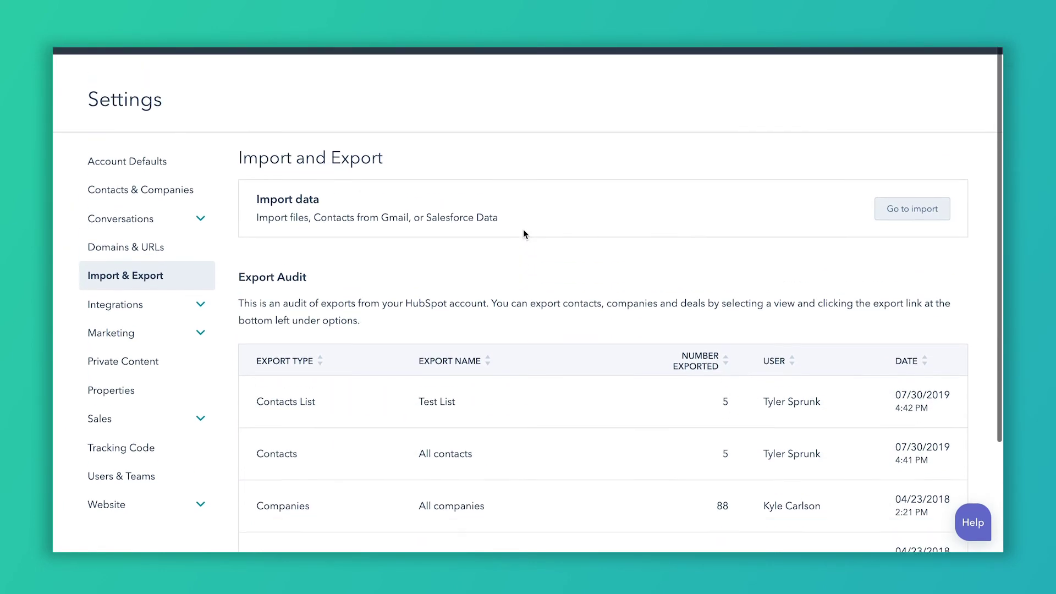